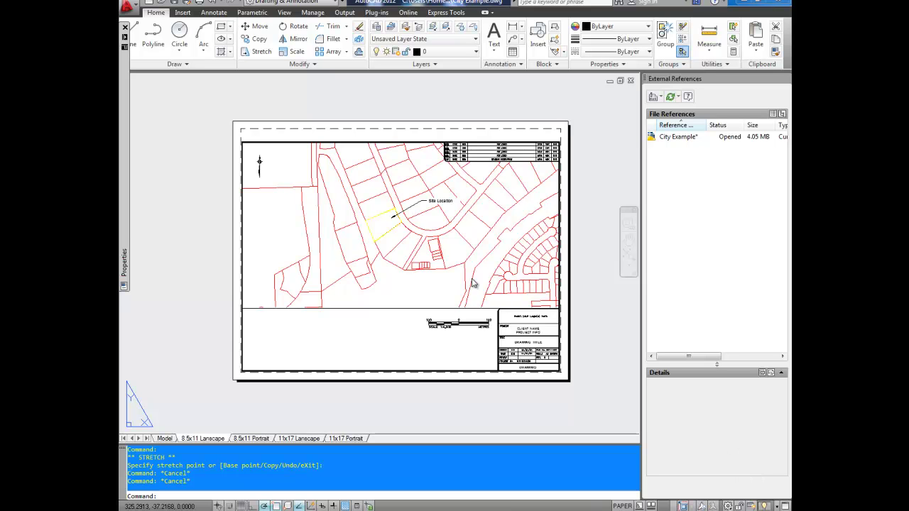
Zoom the 8.5x11 Lanscape layout in around the Site Location label, arrow and yellow lot.
scroll(393, 254, up, 3)
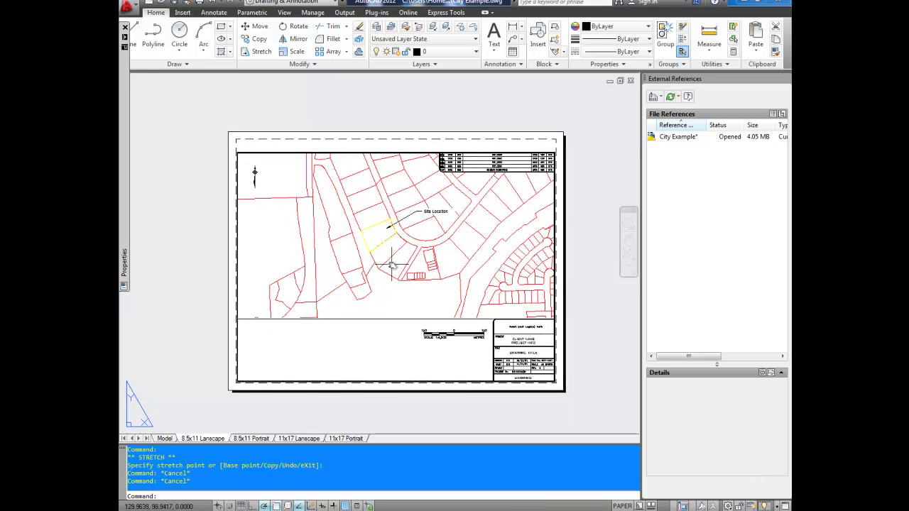
scroll(393, 253, up, 2)
scroll(383, 261, down, 5)
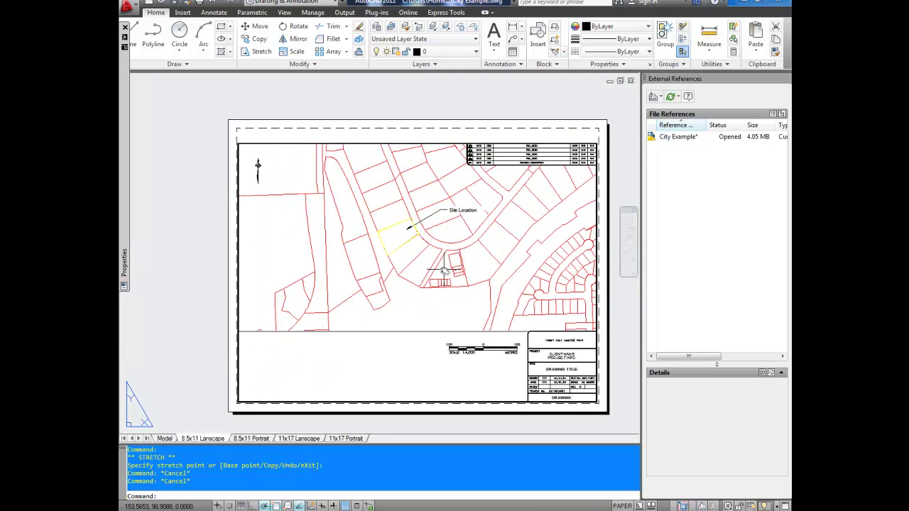
scroll(466, 231, up, 1)
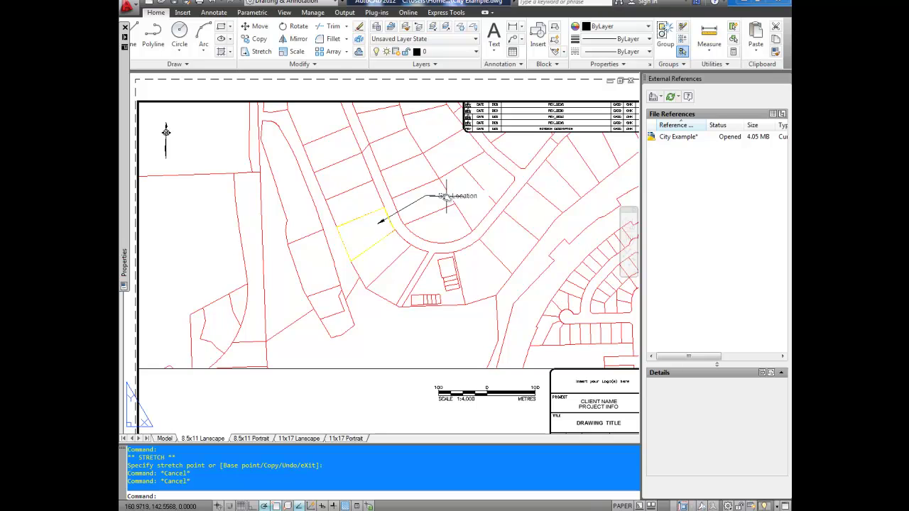
Check the yellow lot outline, then view the parcels on the Model tab without the lot or label.
click(375, 213)
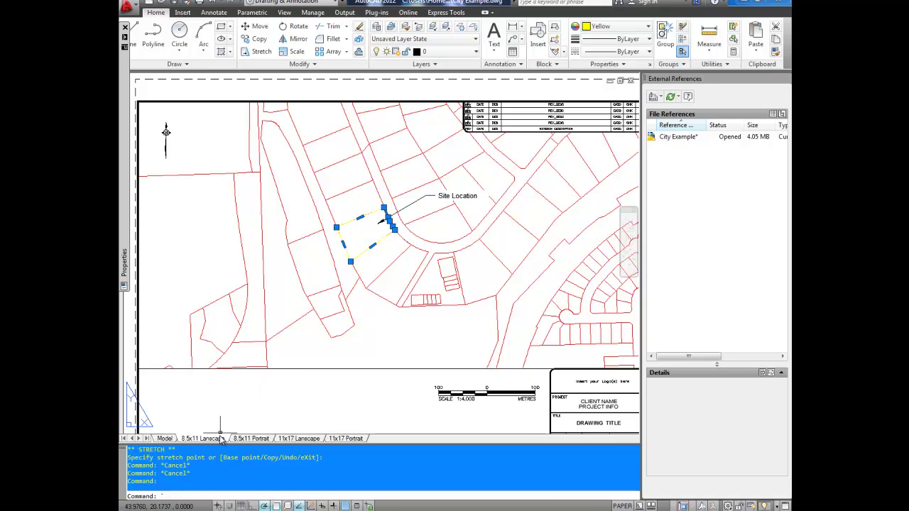
key(Escape)
middle_drag(278, 380, 292, 366)
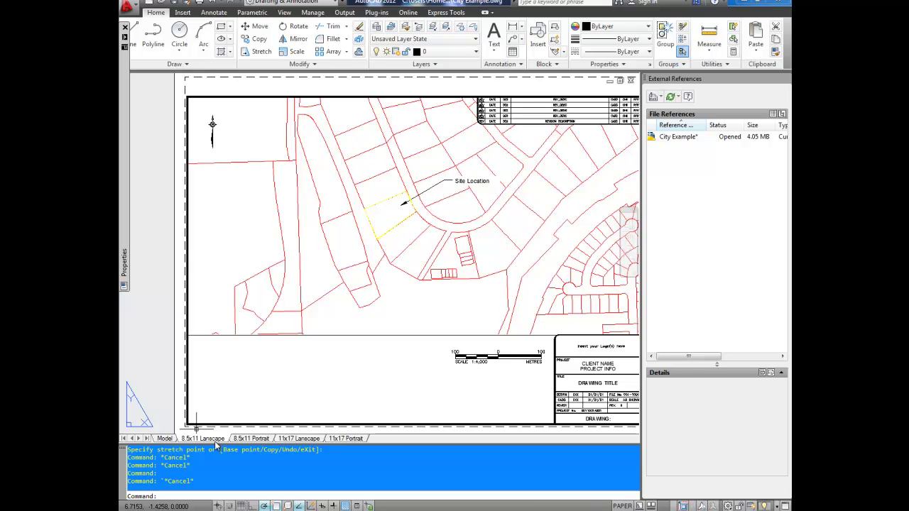
click(164, 438)
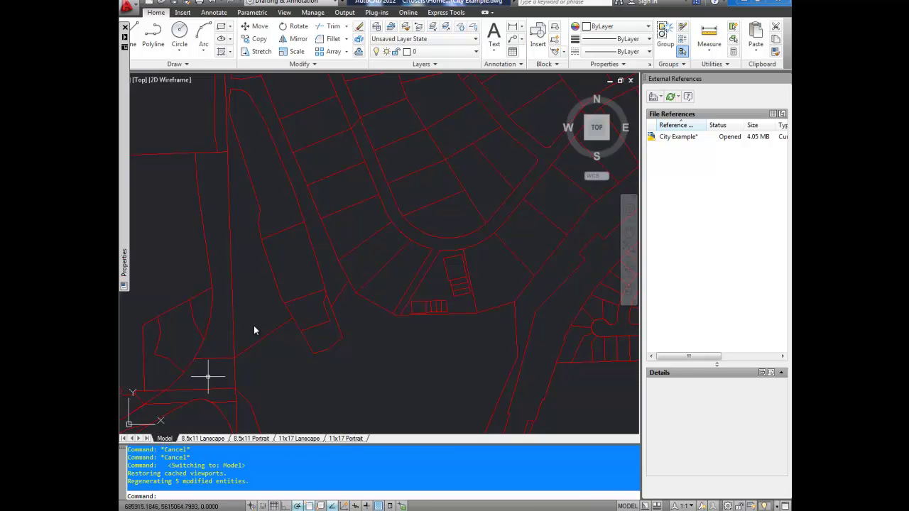
scroll(339, 238, up, 3)
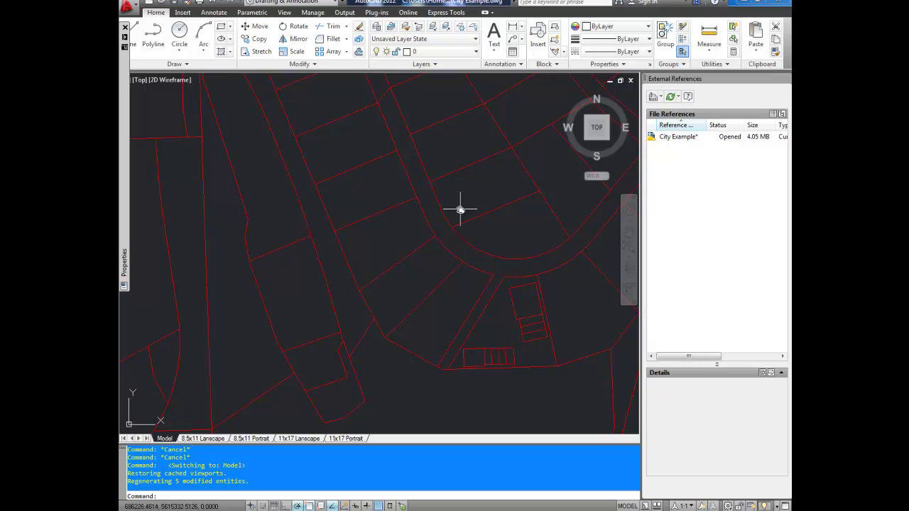
Return to the 8.5x11 Lanscape layout.
click(202, 440)
scroll(373, 348, down, 3)
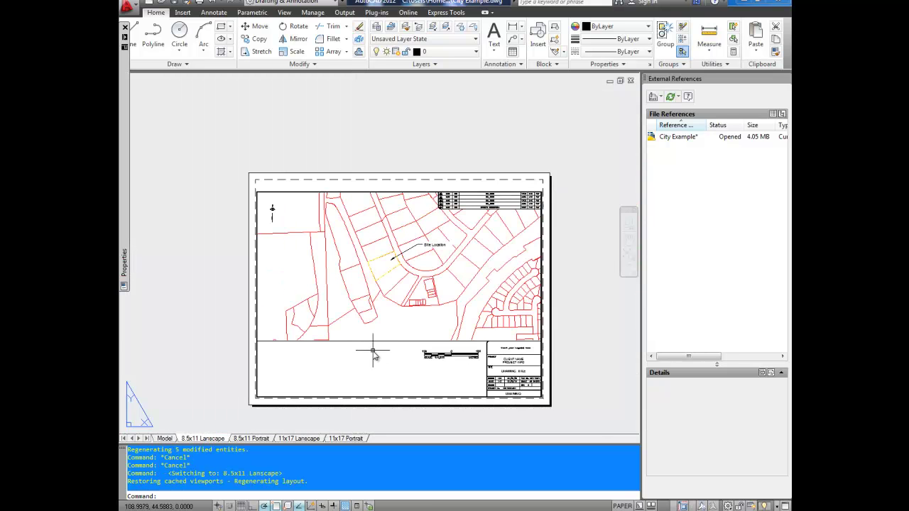
scroll(348, 371, up, 2)
Set the viewport's Display Locked to No and pan the map inside it.
click(368, 366)
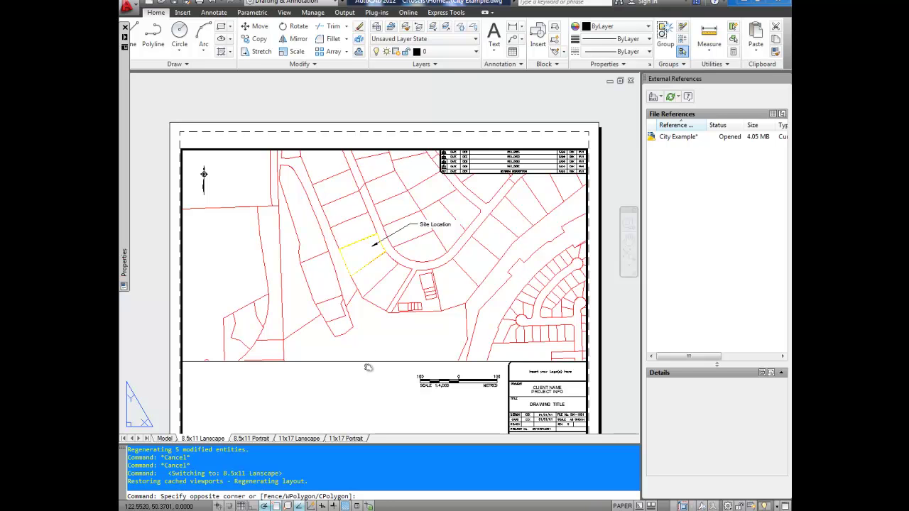
click(357, 362)
right_click(357, 363)
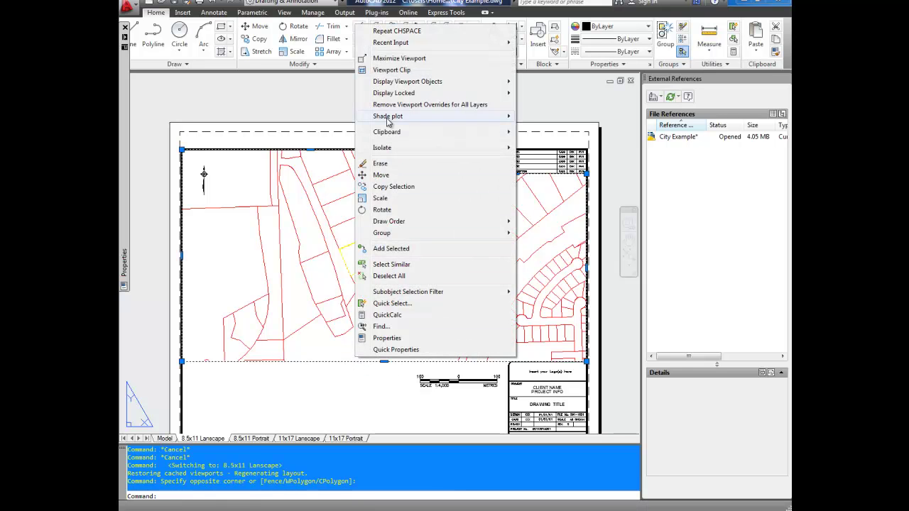
mouse_move(474, 95)
click(534, 104)
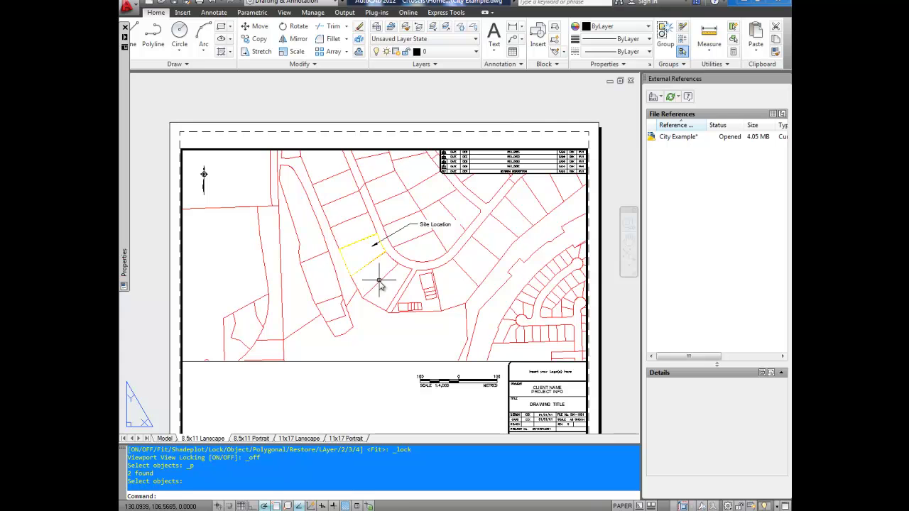
double_click(383, 328)
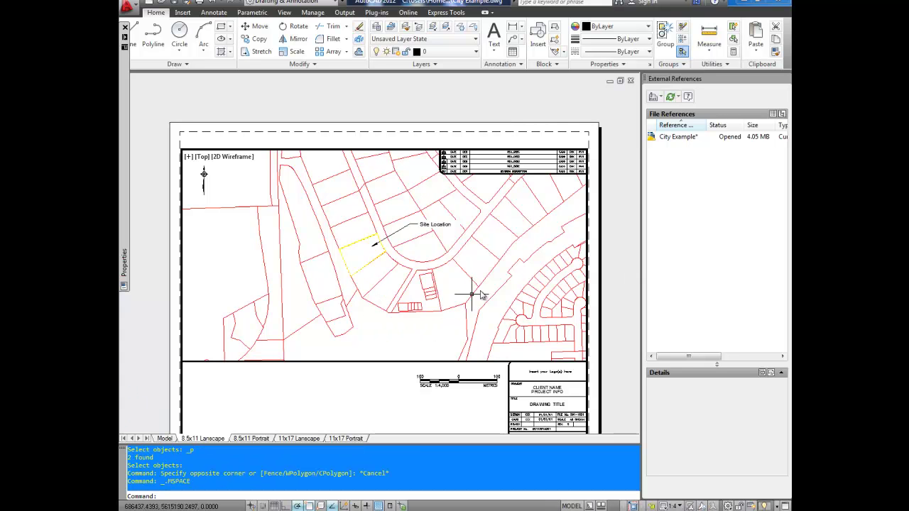
middle_drag(493, 284, 390, 284)
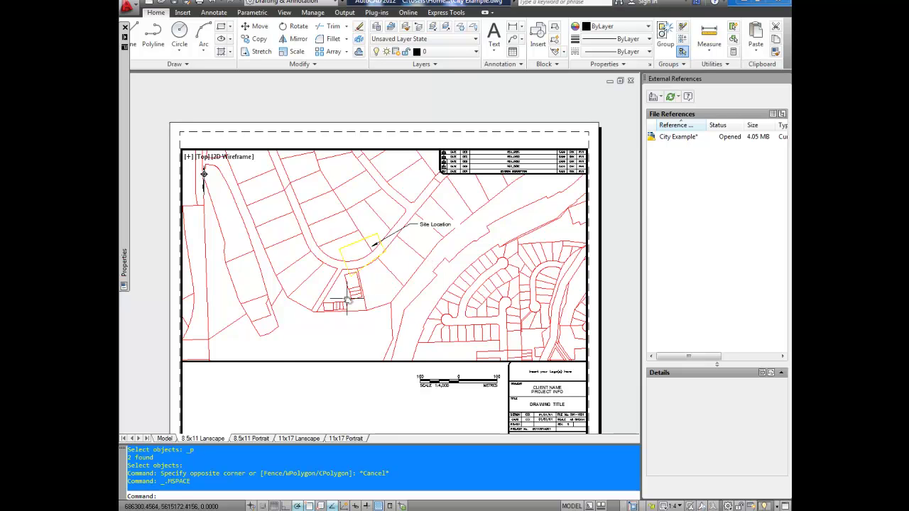
Undo the viewport pan and the switch into the viewport, returning to paper space.
text(u)
key(Return)
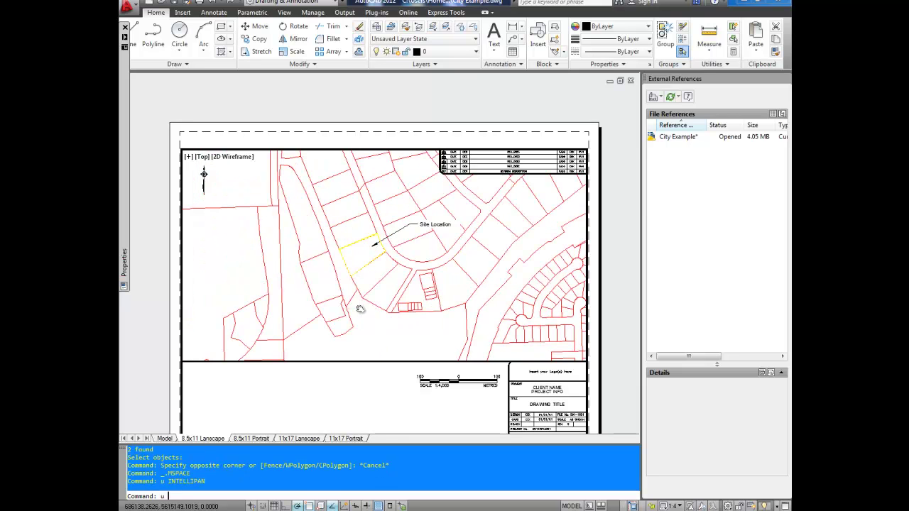
text(u)
key(Return)
Pan the sheet and check that the Site Location text is realigned with its parcel.
middle_drag(447, 315, 385, 270)
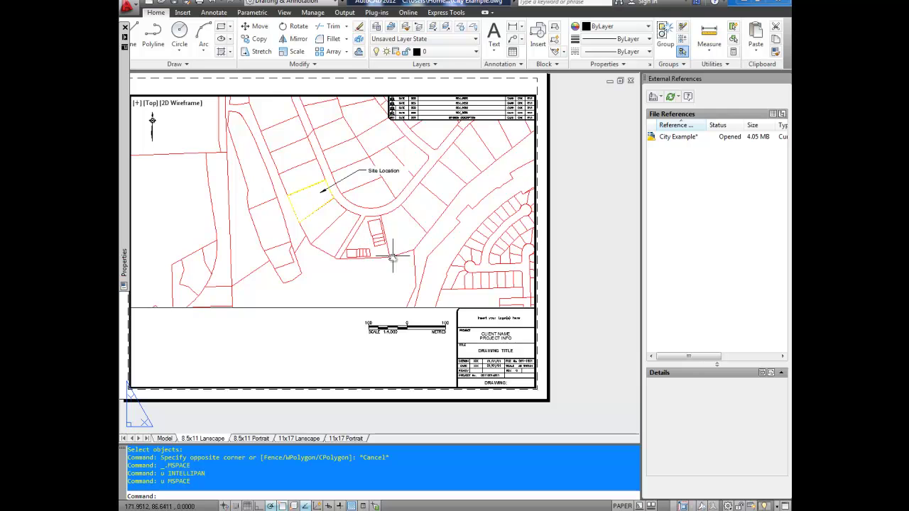
middle_drag(393, 257, 432, 252)
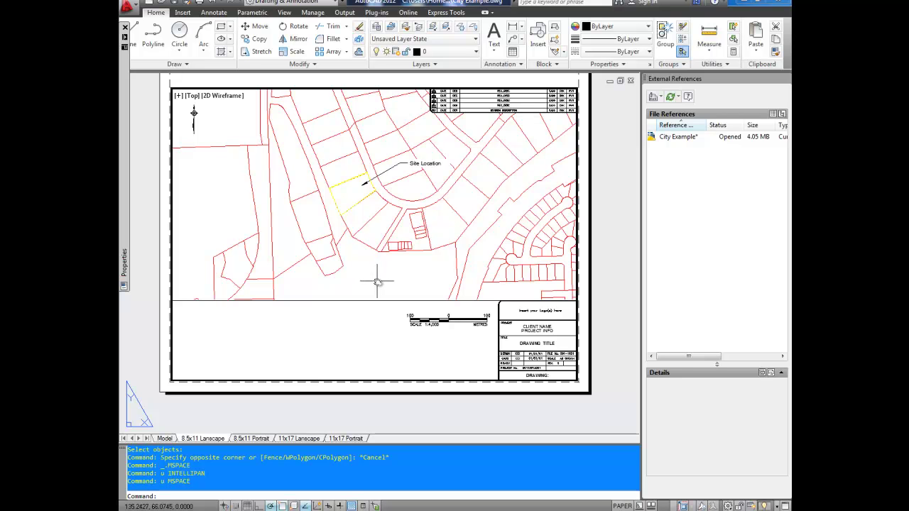
middle_drag(379, 275, 423, 272)
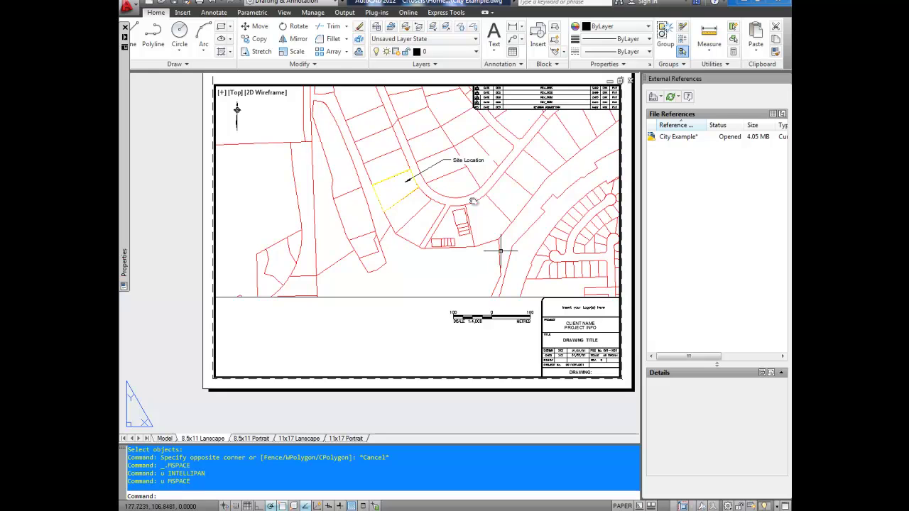
middle_drag(461, 216, 426, 224)
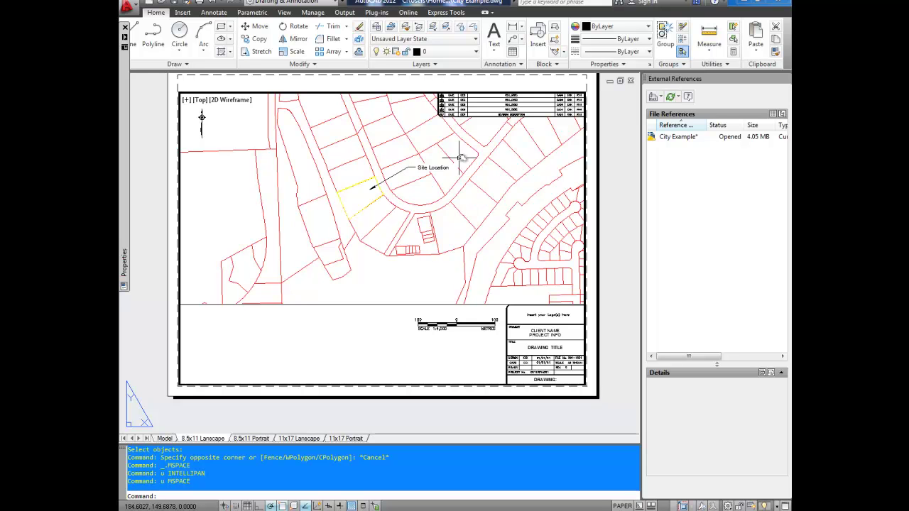
click(427, 168)
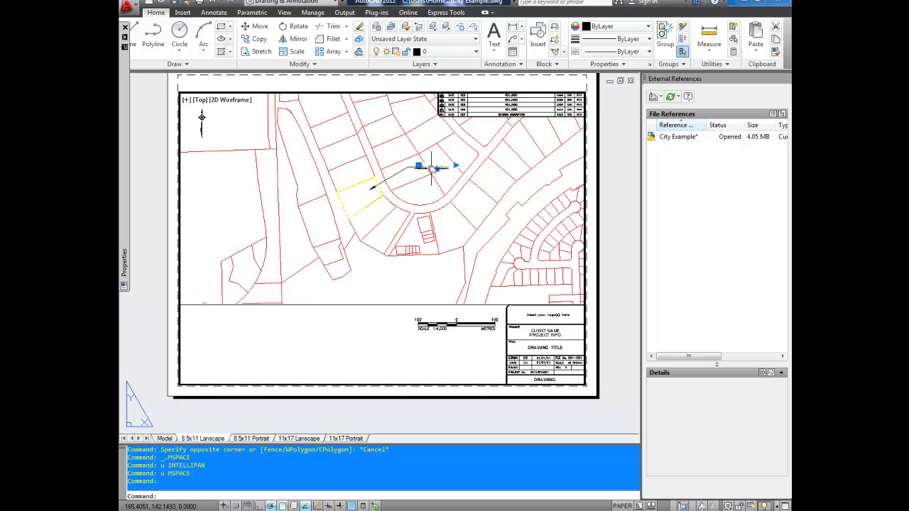
scroll(419, 164, up, 8)
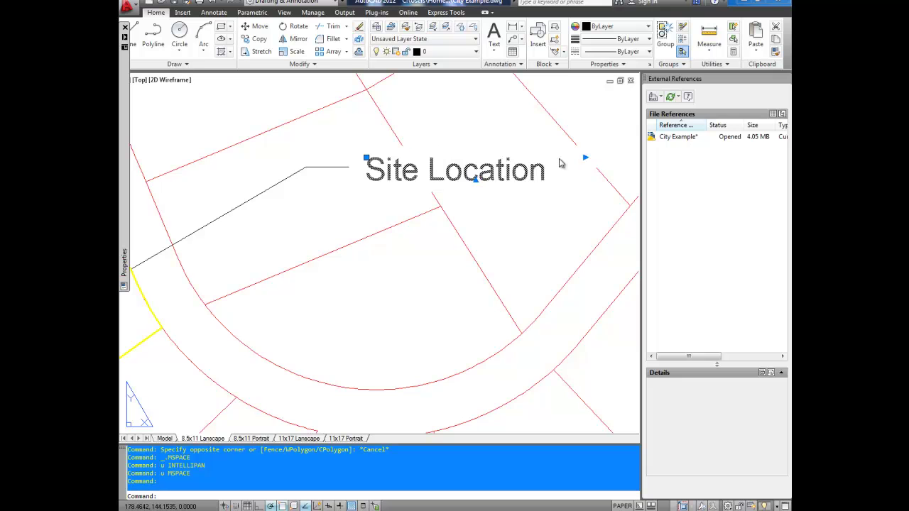
scroll(393, 189, down, 6)
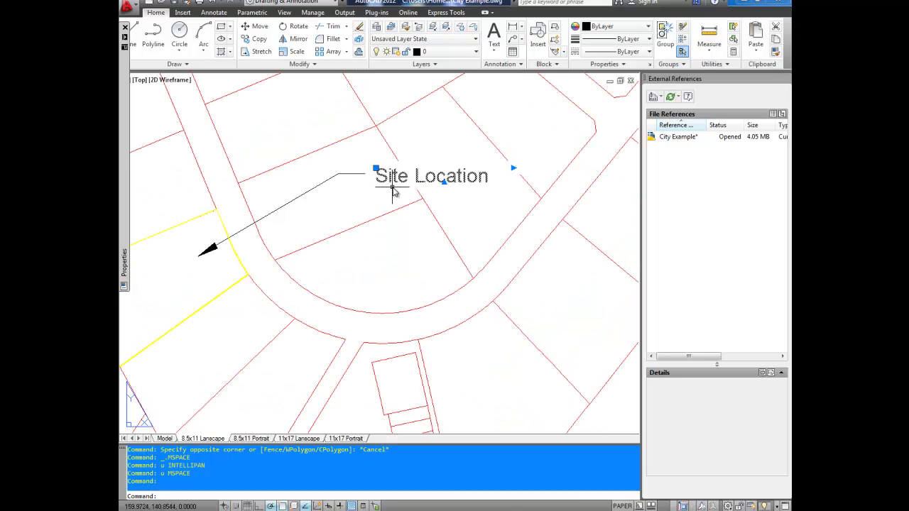
key(Escape)
key(Escape)
key(Escape)
key(Escape)
scroll(426, 213, down, 3)
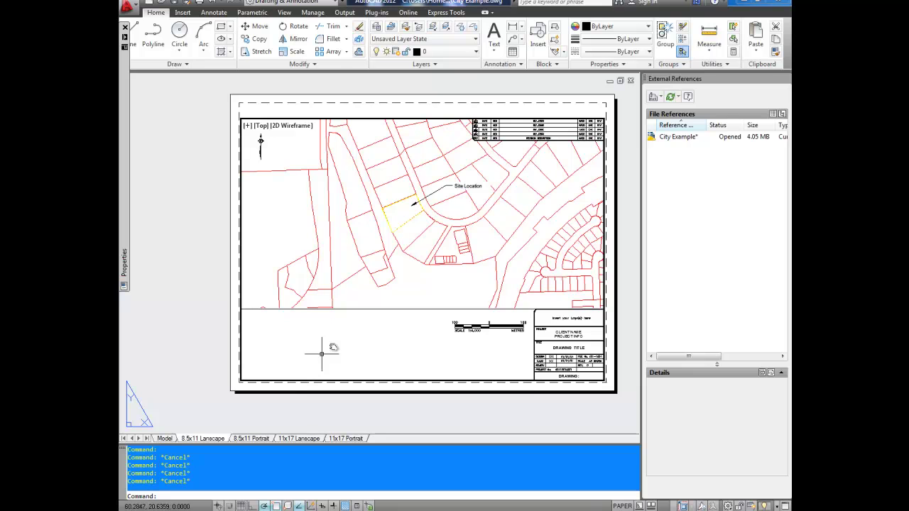
Use CHSPACE to move the yellow lot, arrow and Site Location label into model space, scaled by 4.
middle_drag(408, 291, 406, 299)
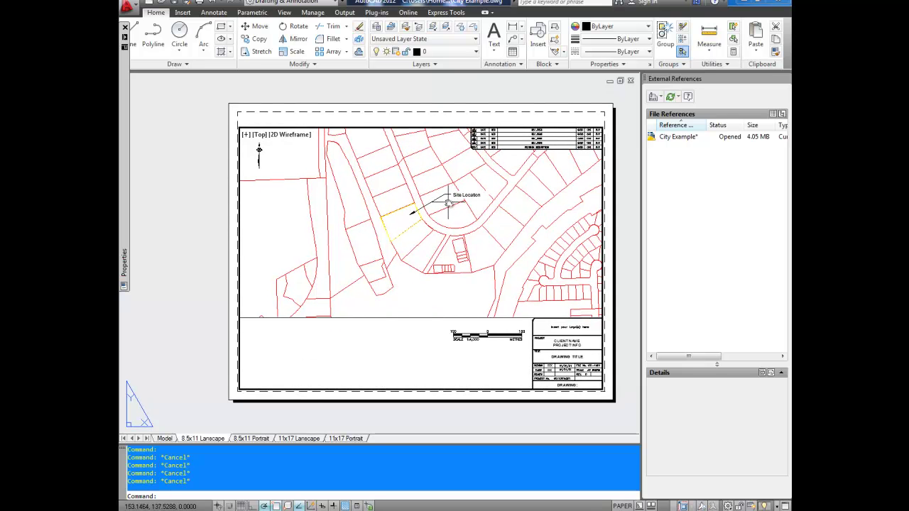
scroll(429, 187, up, 2)
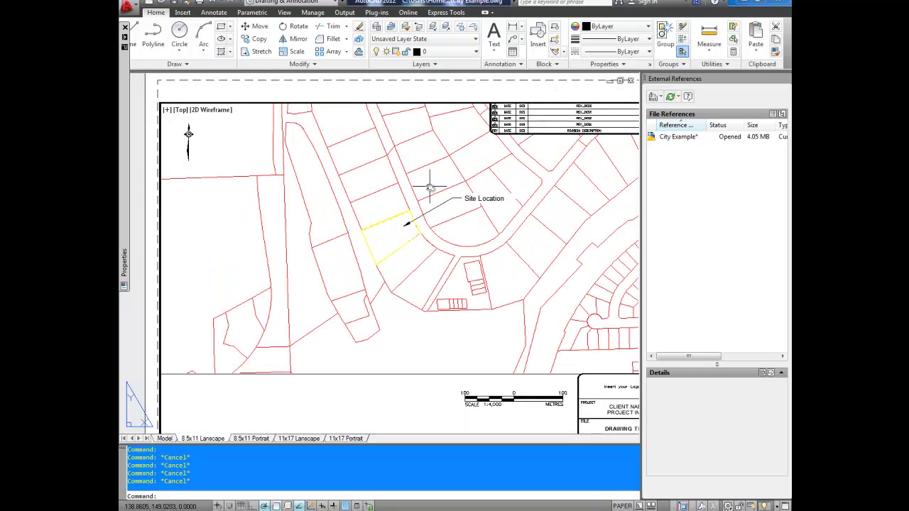
text(Spa)
key(Return)
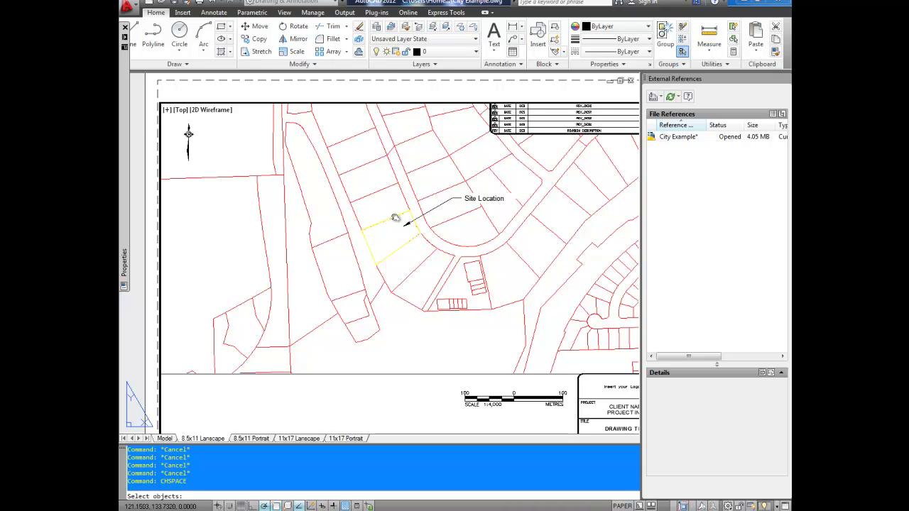
click(395, 217)
click(343, 170)
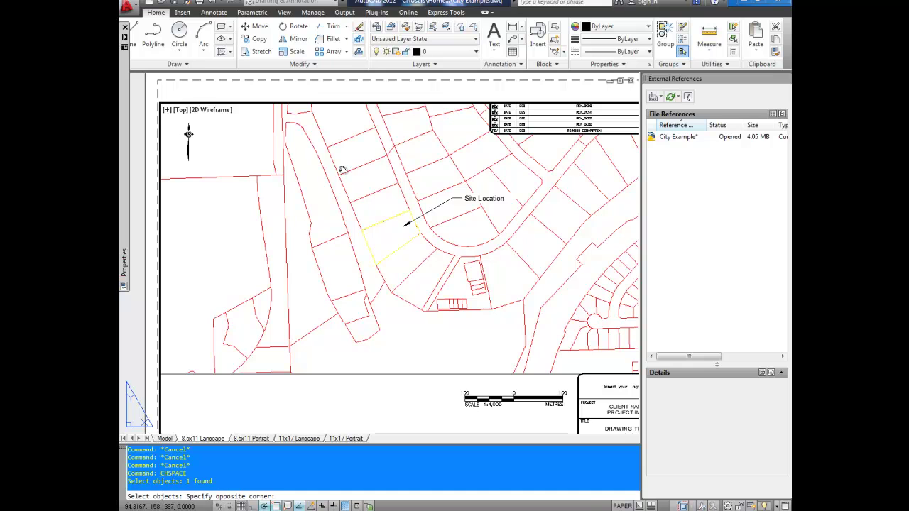
click(540, 282)
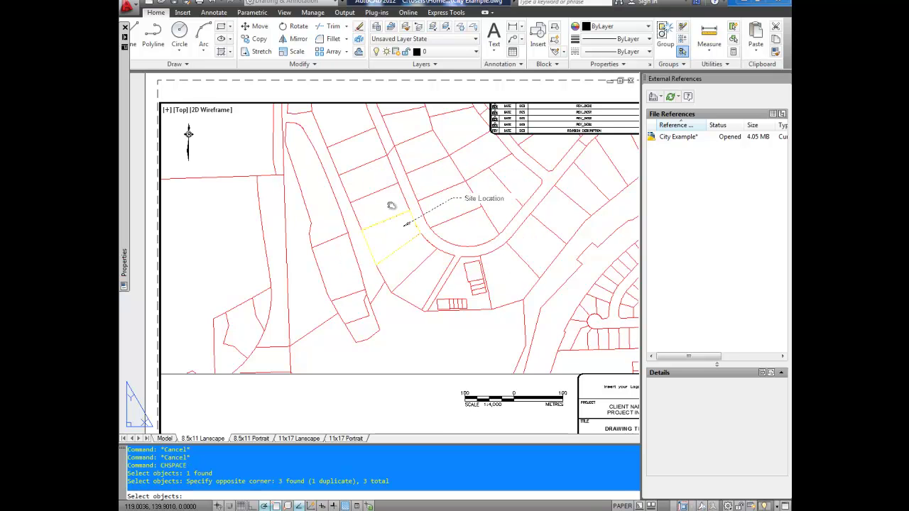
key(Return)
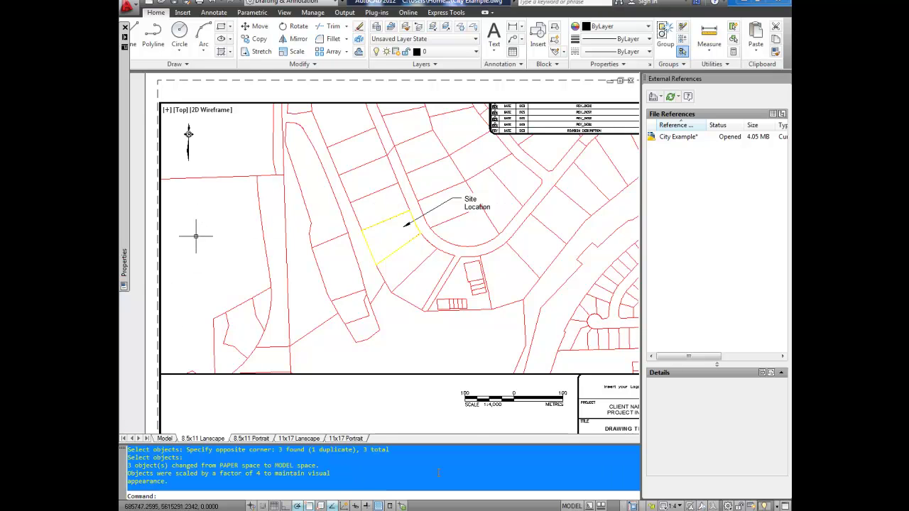
Confirm on the Model tab that the label and yellow lot moved, then return to 8.5x11 Lanscape.
double_click(426, 406)
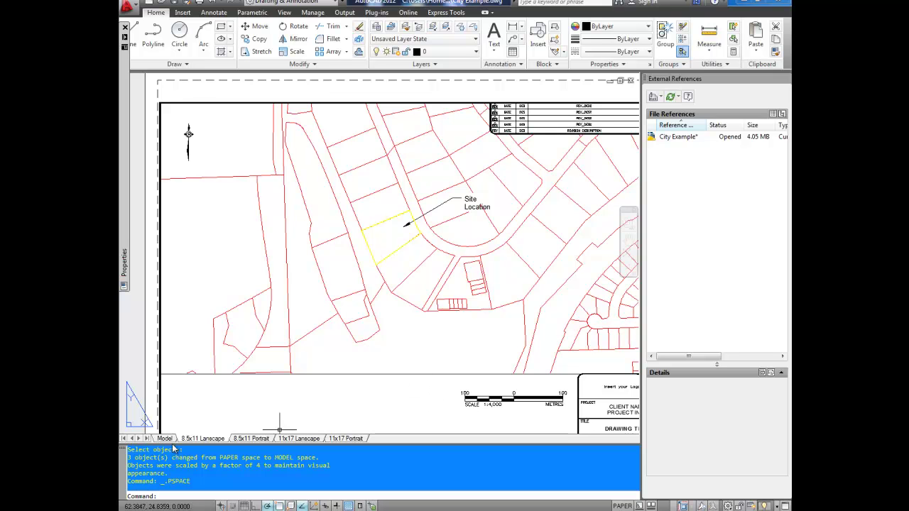
click(168, 439)
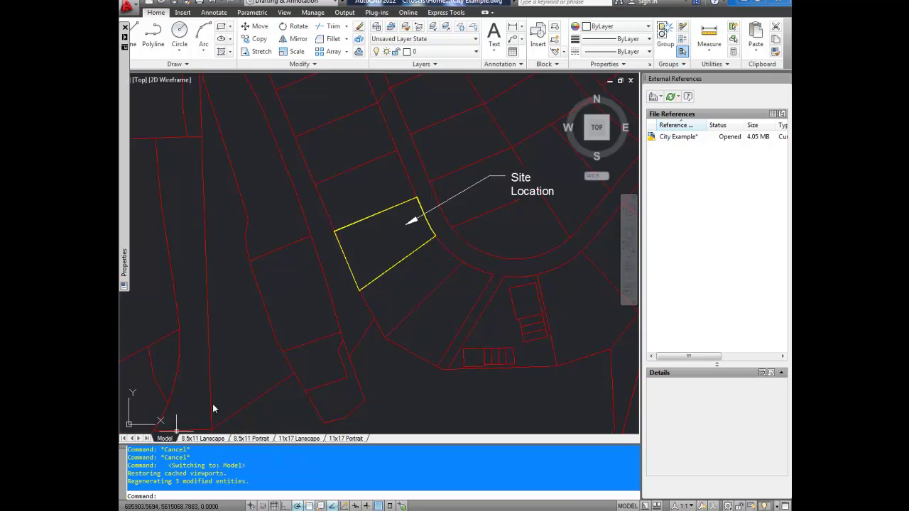
mouse_move(503, 191)
middle_down()
mouse_move(443, 192)
mouse_move(455, 181)
middle_up()
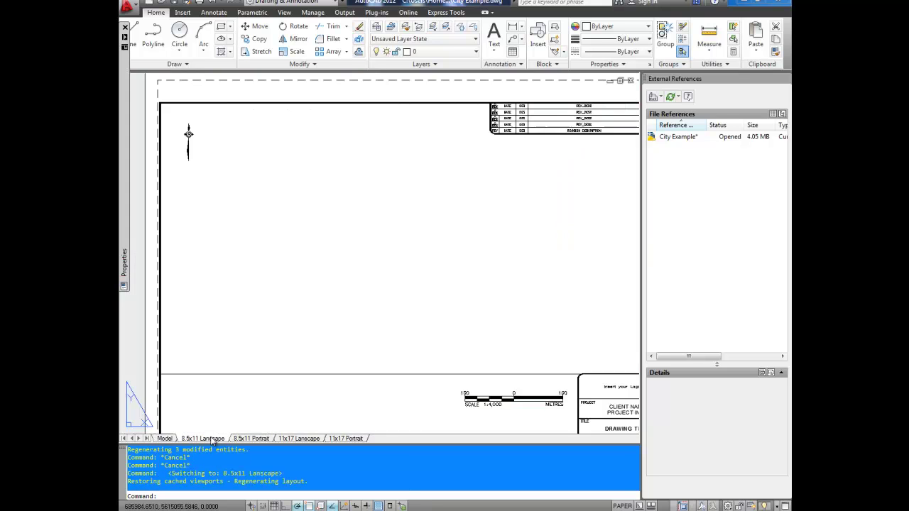
click(206, 439)
scroll(341, 352, down, 3)
scroll(363, 341, up, 2)
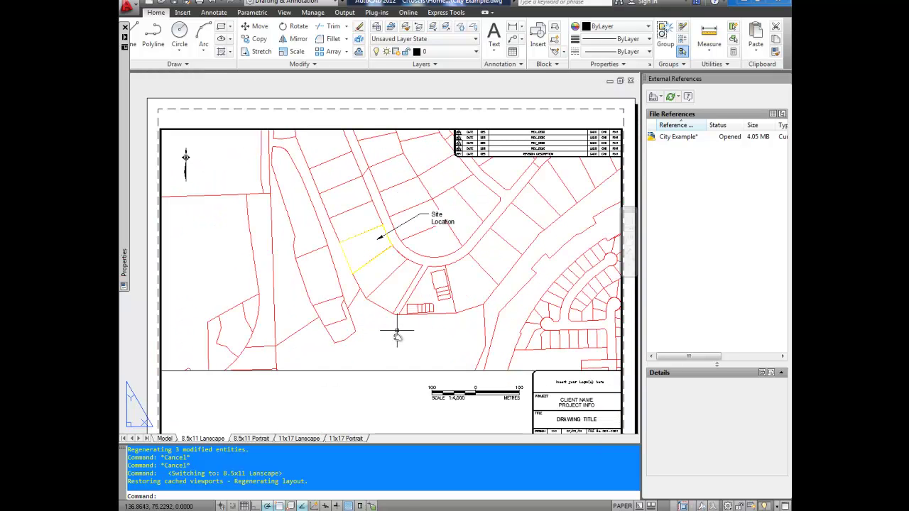
Pan the city map left and up inside the viewport, then reactivate the viewport.
double_click(391, 331)
middle_drag(446, 332, 338, 331)
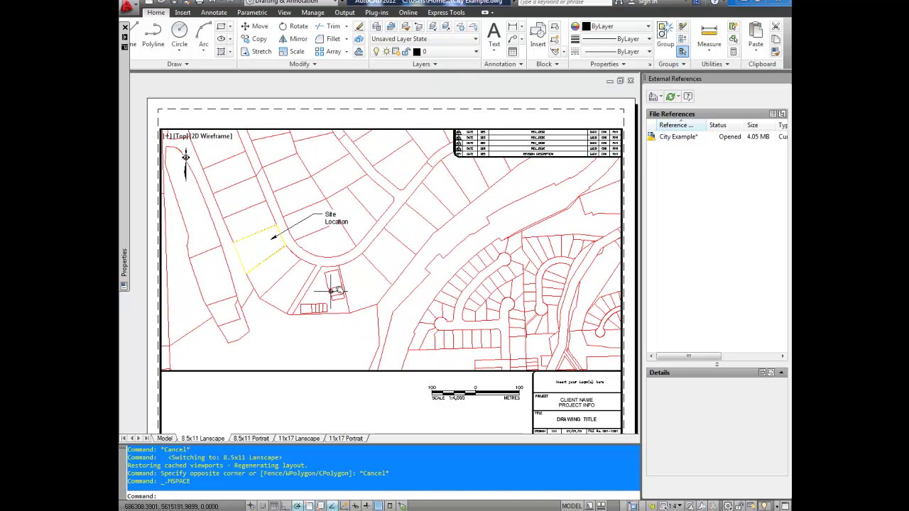
middle_drag(429, 279, 400, 266)
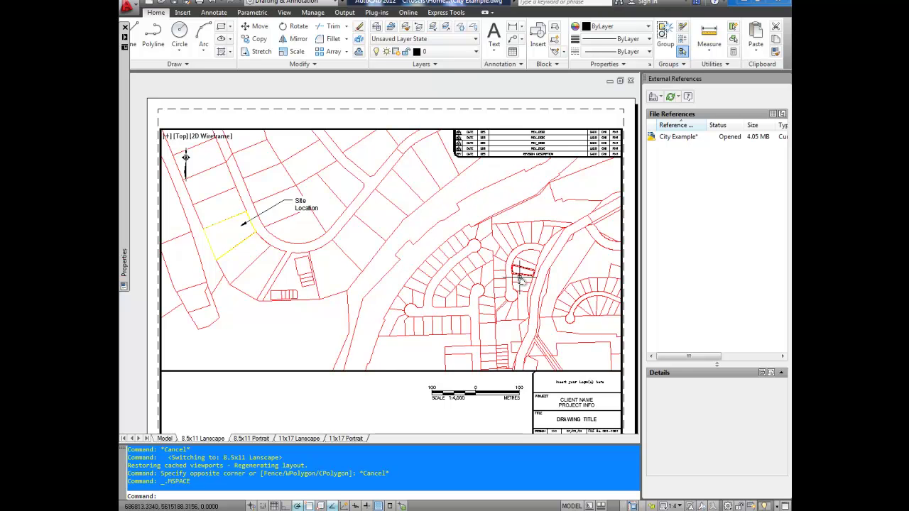
double_click(388, 391)
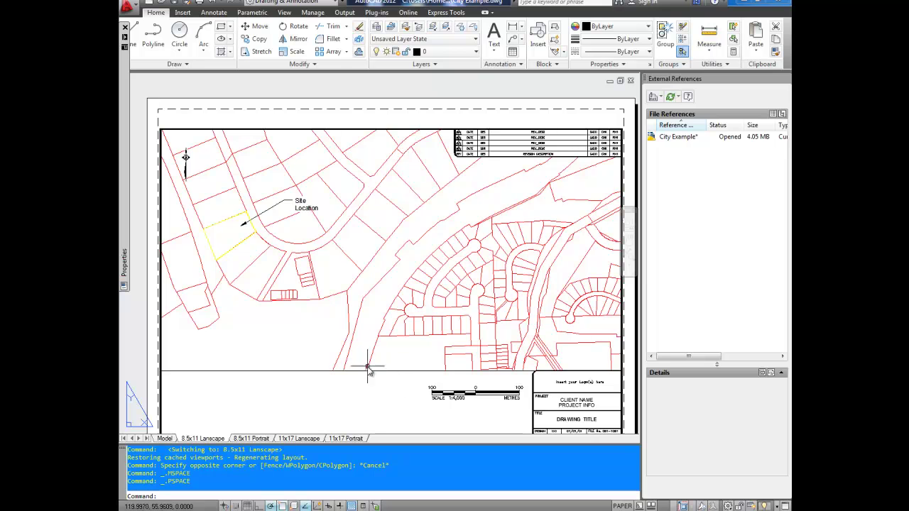
middle_drag(368, 368, 385, 361)
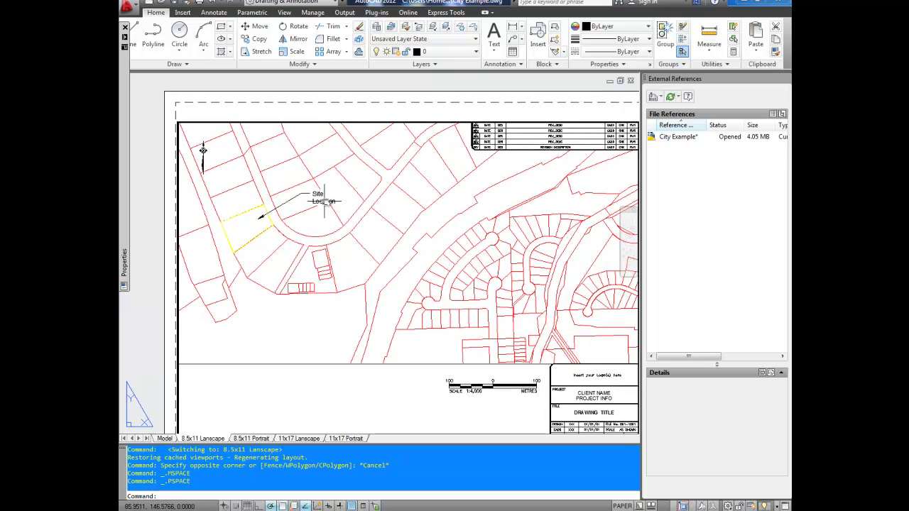
double_click(315, 221)
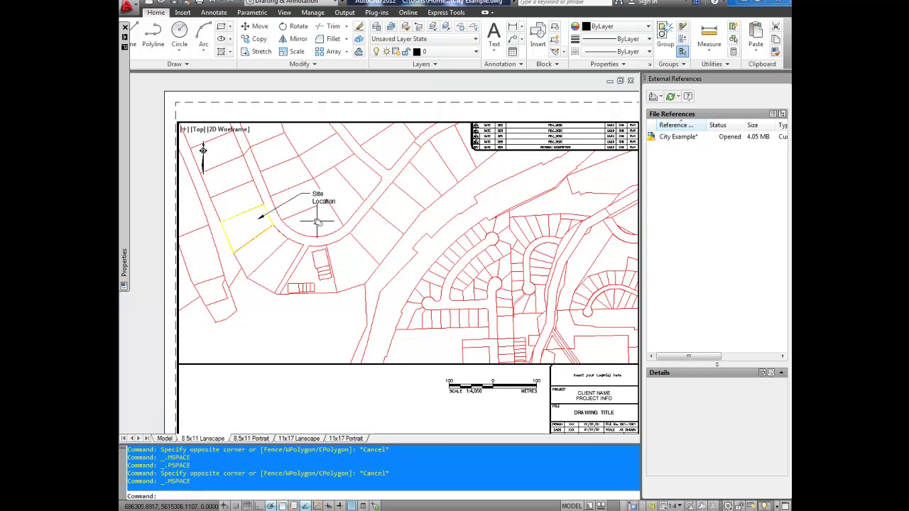
Use CHSPACE to move the lot, leader and Site Location text back to paper space, scaled 0.25.
text(chspace)
key(Return)
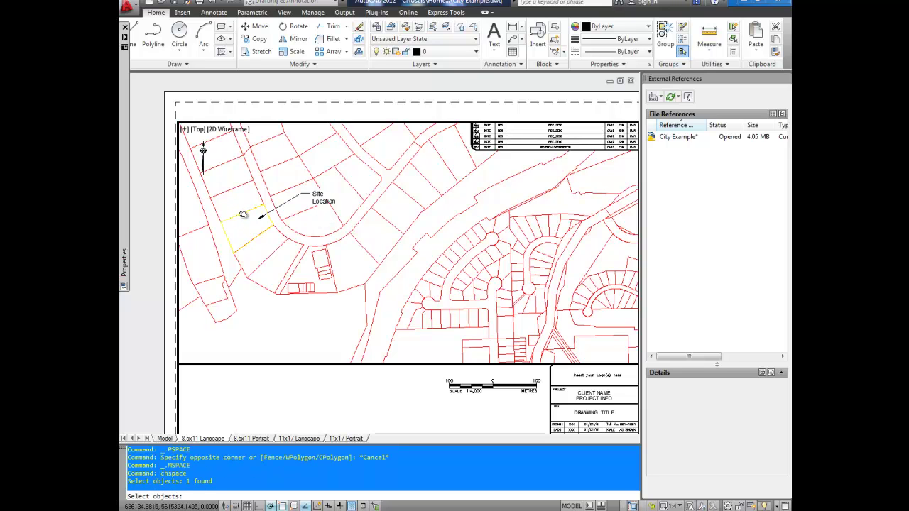
click(274, 210)
click(317, 202)
click(318, 203)
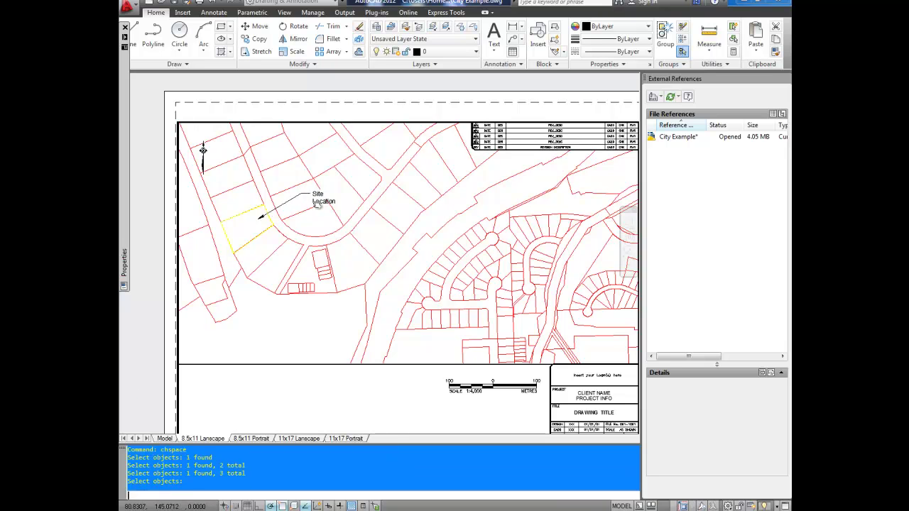
key(Return)
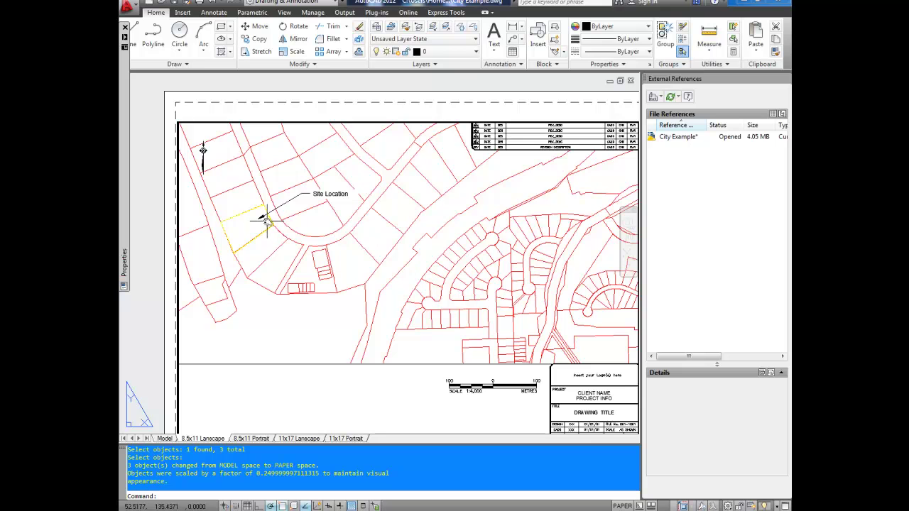
Window-select the lot, arrow and label to confirm they are in paper space, then clear the selection.
click(214, 171)
click(369, 261)
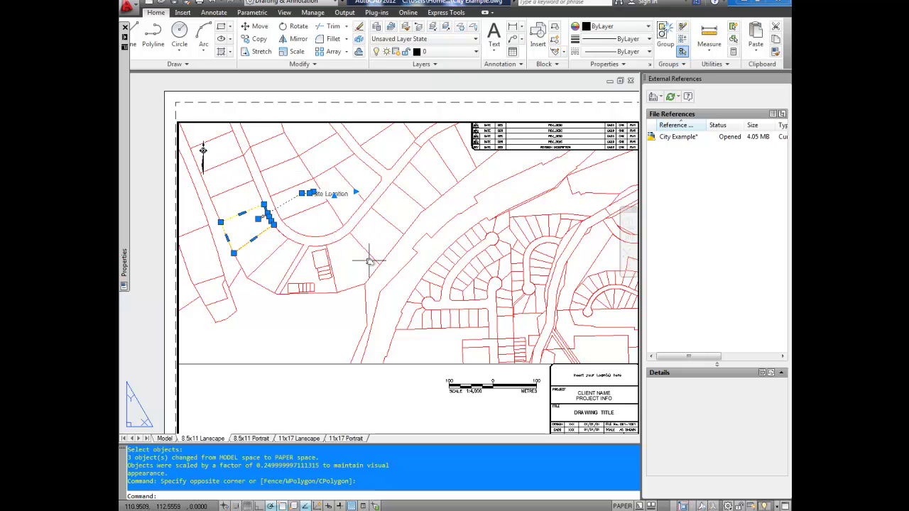
key(Escape)
key(Escape)
key(Escape)
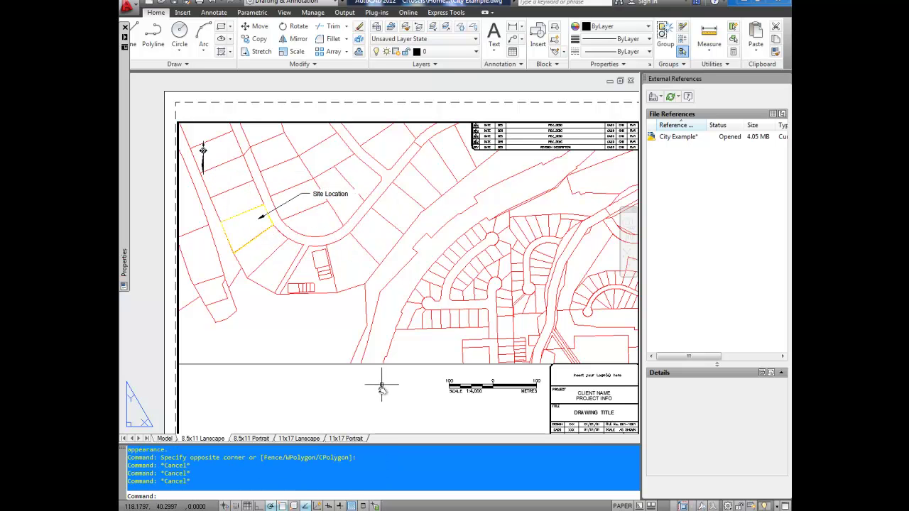
scroll(377, 376, up, 2)
scroll(369, 366, down, 2)
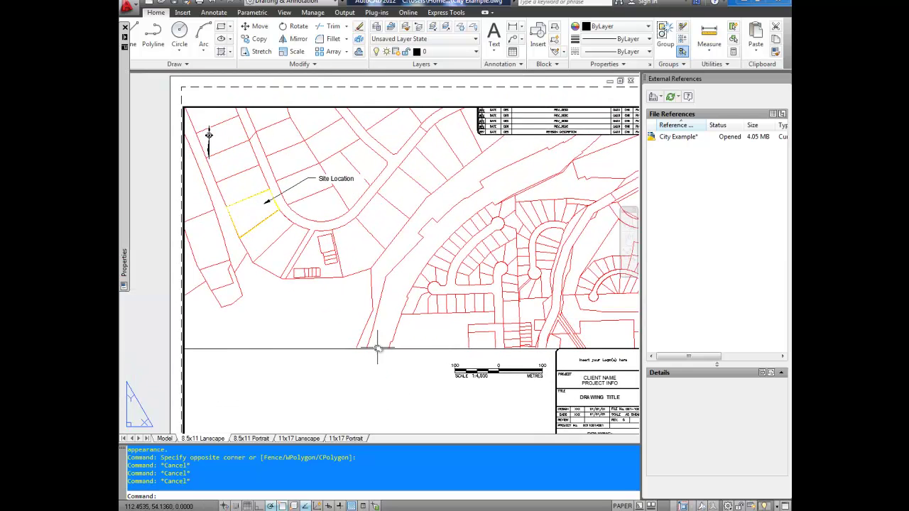
scroll(387, 295, down, 3)
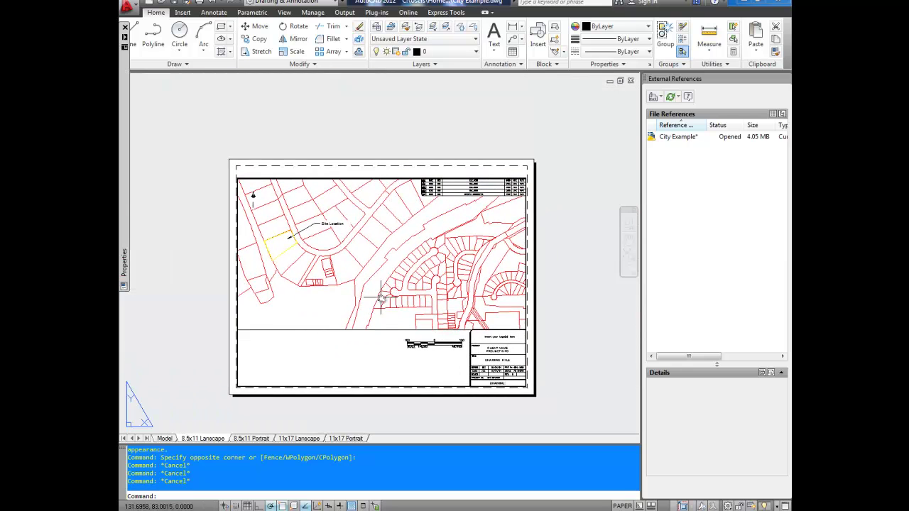
scroll(381, 297, up, 2)
scroll(341, 264, down, 1)
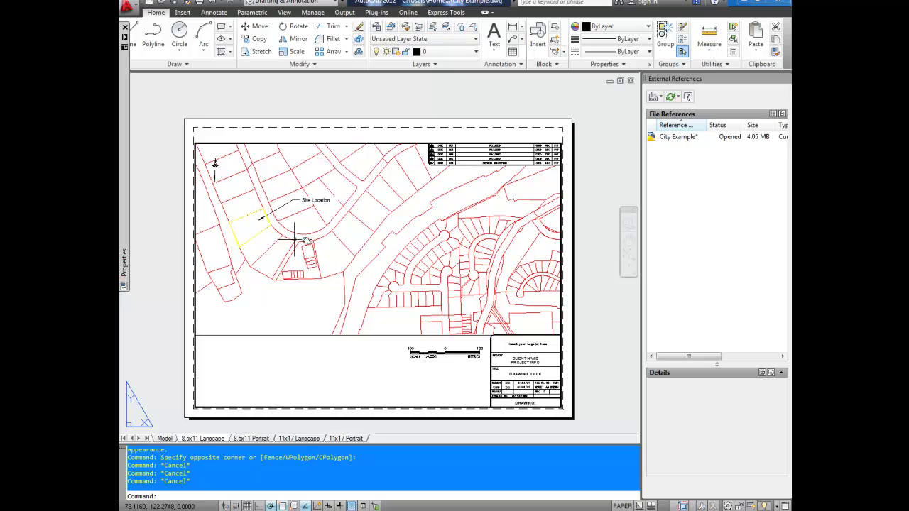
scroll(320, 235, up, 1)
scroll(292, 202, up, 3)
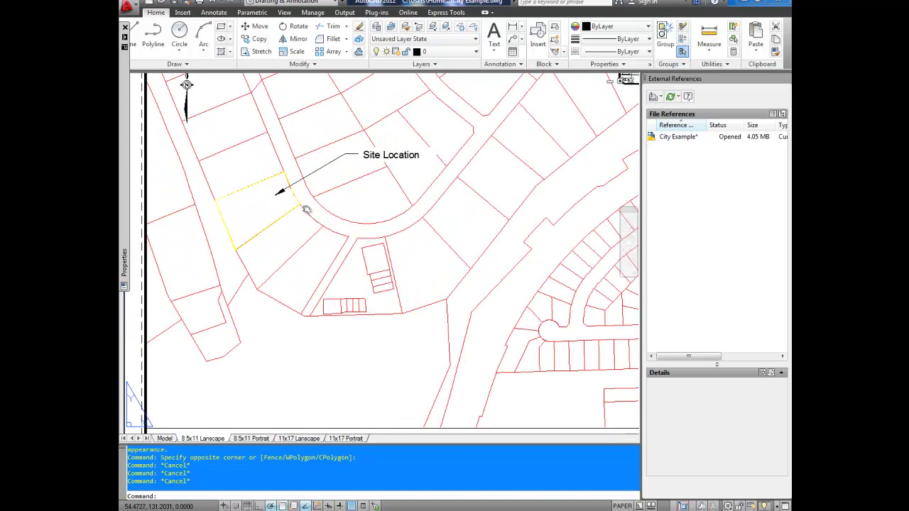
scroll(410, 204, down, 4)
scroll(360, 244, up, 1)
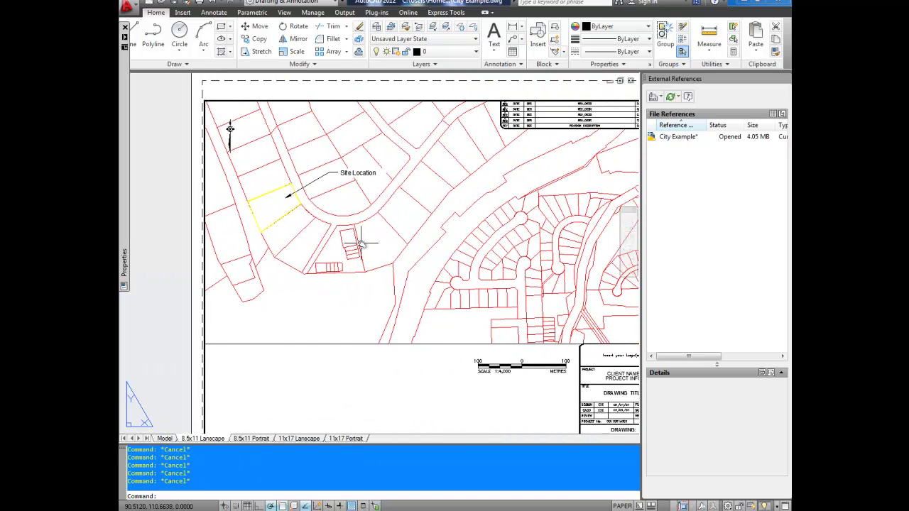